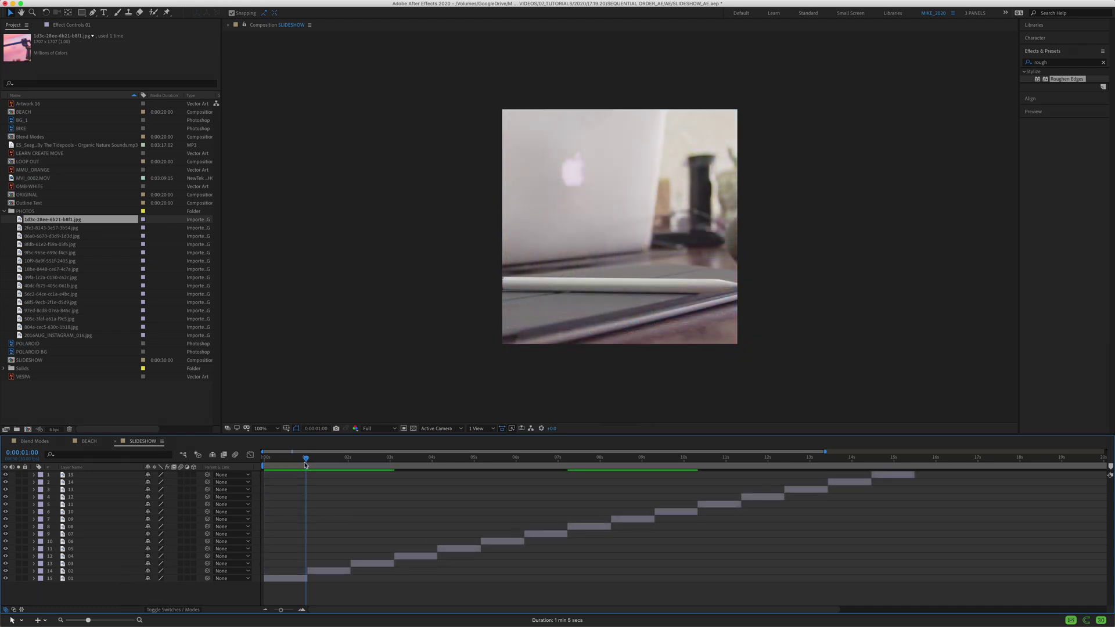
# Step: Preview the sequenced slideshow, then undo the sequencing so all layers start at 0s
pyautogui.moveTo(307, 465)
pyautogui.mouseDown()
pyautogui.moveTo(267, 466)
pyautogui.moveTo(428, 456)
pyautogui.moveTo(522, 458)
pyautogui.moveTo(536, 471)
pyautogui.moveTo(733, 475)
pyautogui.mouseUp()
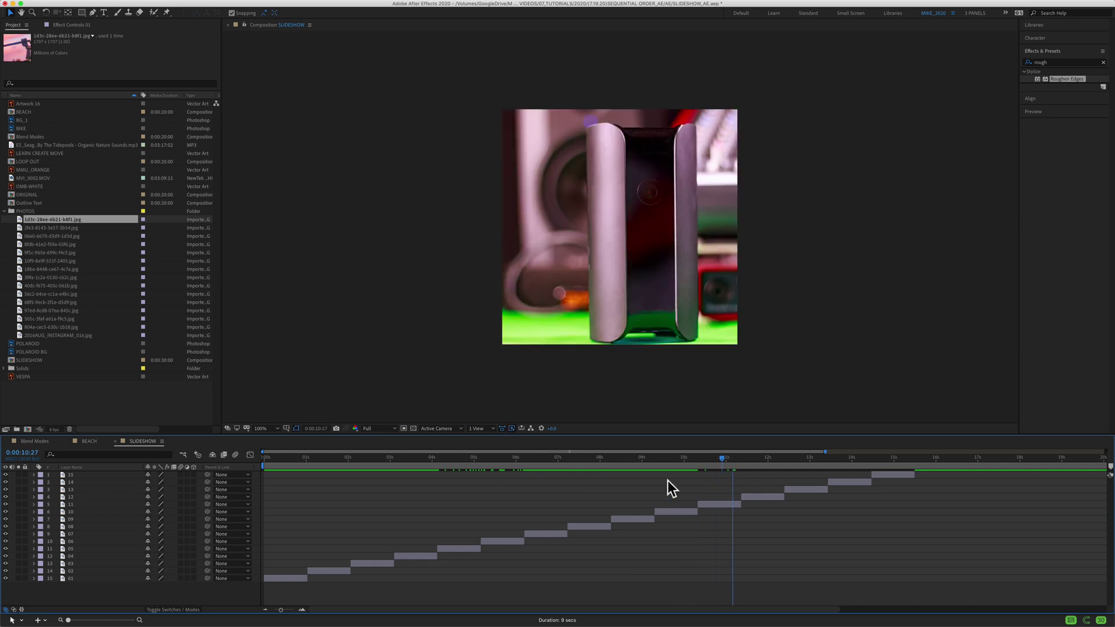
pyautogui.press('super+z')
pyautogui.press('Home')
pyautogui.moveTo(274, 571); pyautogui.dragTo(421, 554)
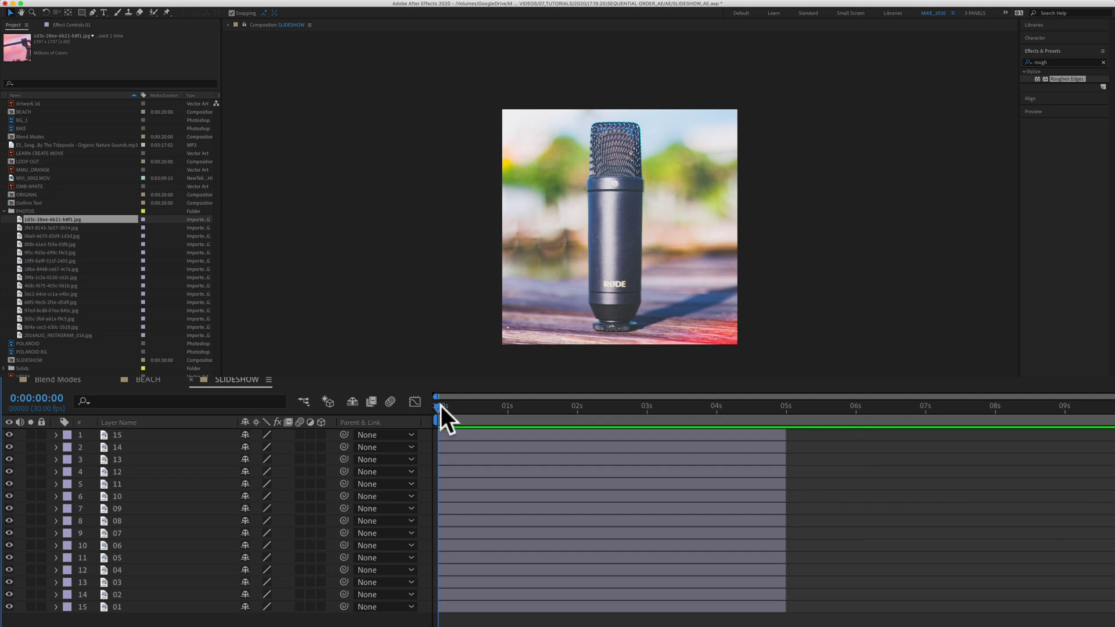
# Step: Trim the out points of layers 01–15 to the 1-second mark and return to the start
pyautogui.moveTo(441, 406); pyautogui.dragTo(513, 405)
pyautogui.click(131, 606)
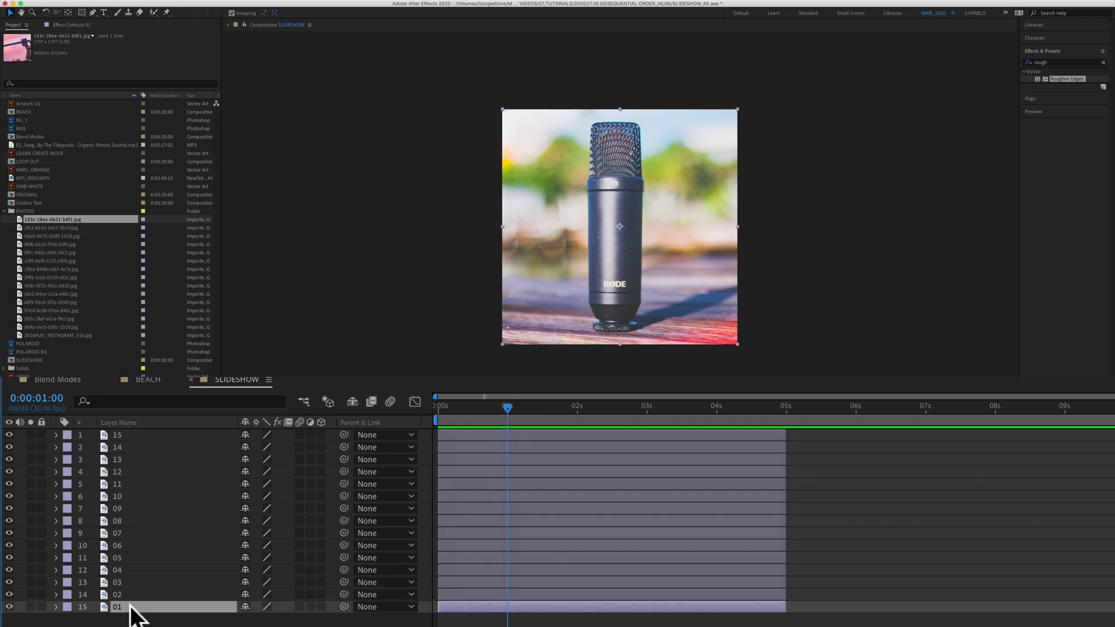
pyautogui.keyDown('shift'); pyautogui.click(130, 434); pyautogui.keyUp('shift')
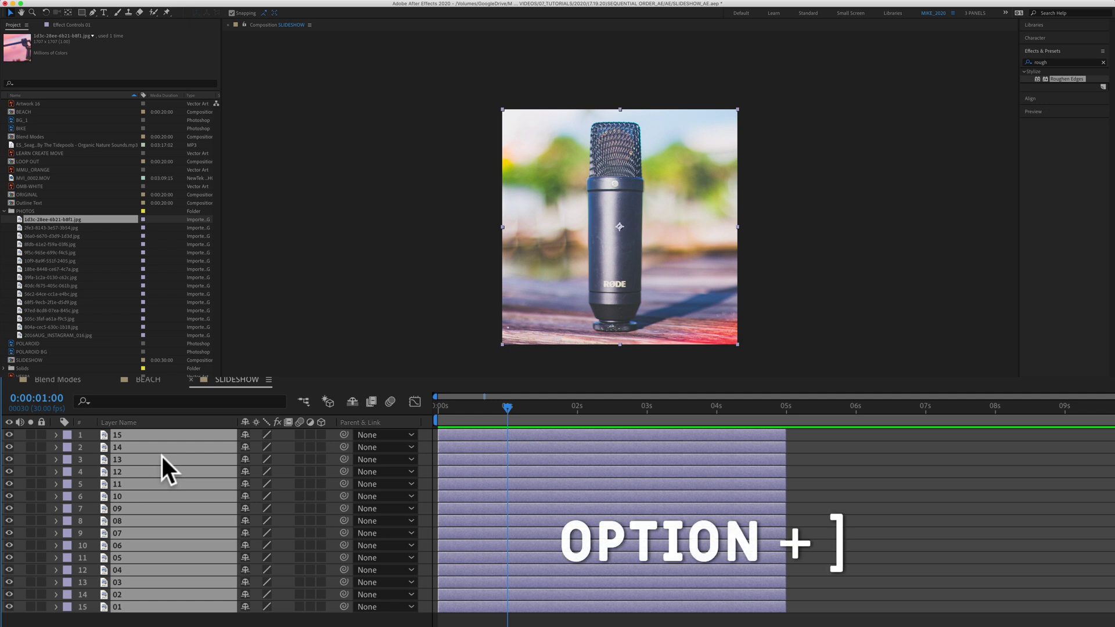
pyautogui.hotkey('alt', ']')
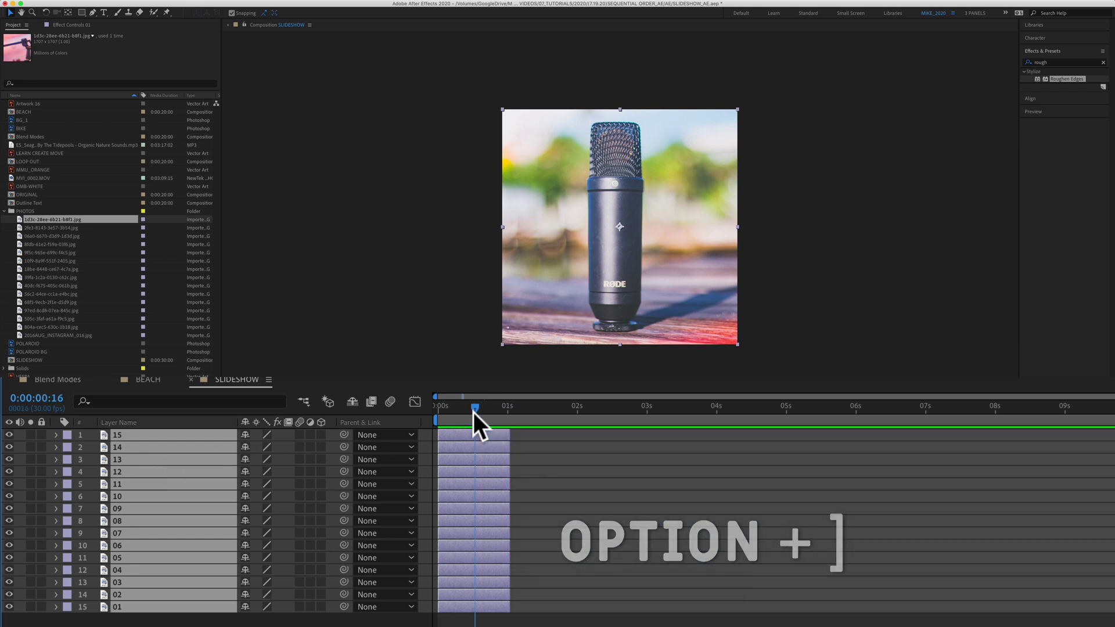
pyautogui.press('Home')
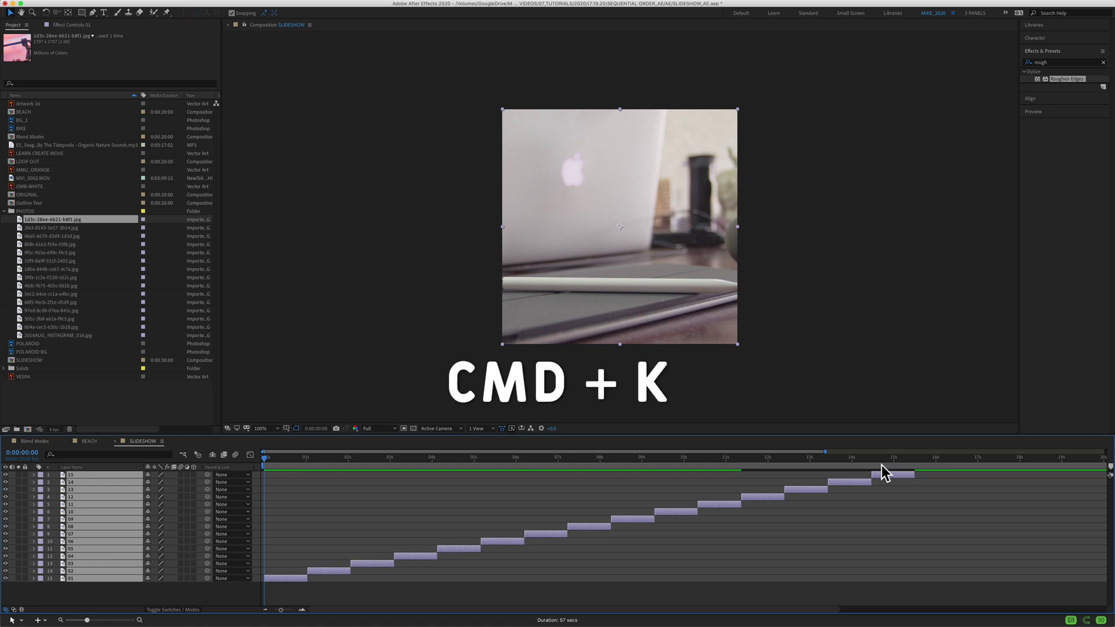
pyautogui.press('super+k')
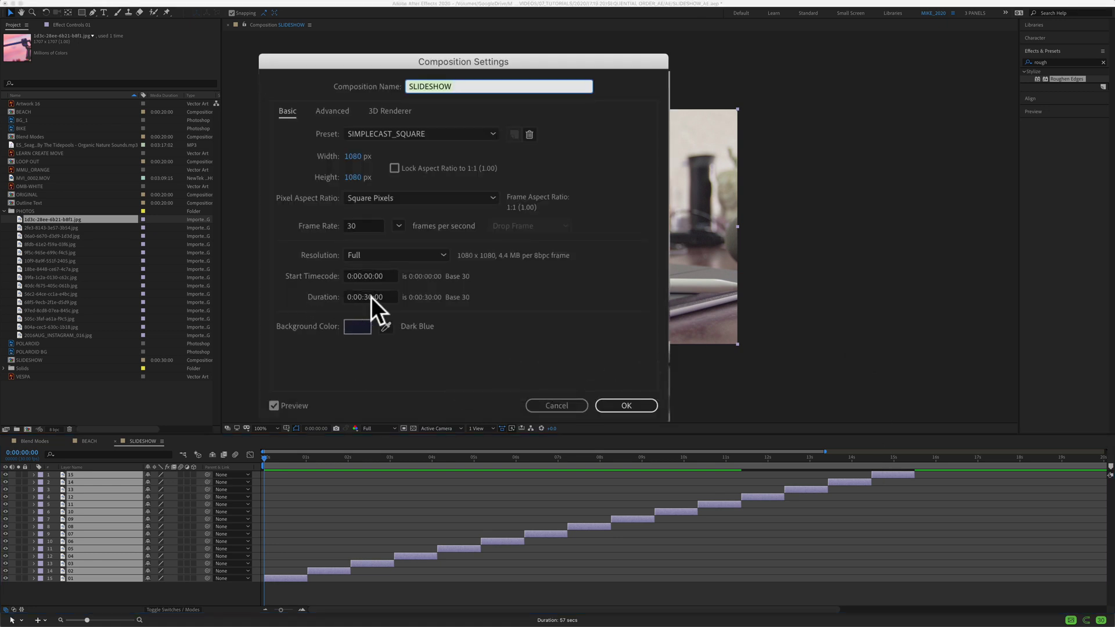
pyautogui.click(566, 401)
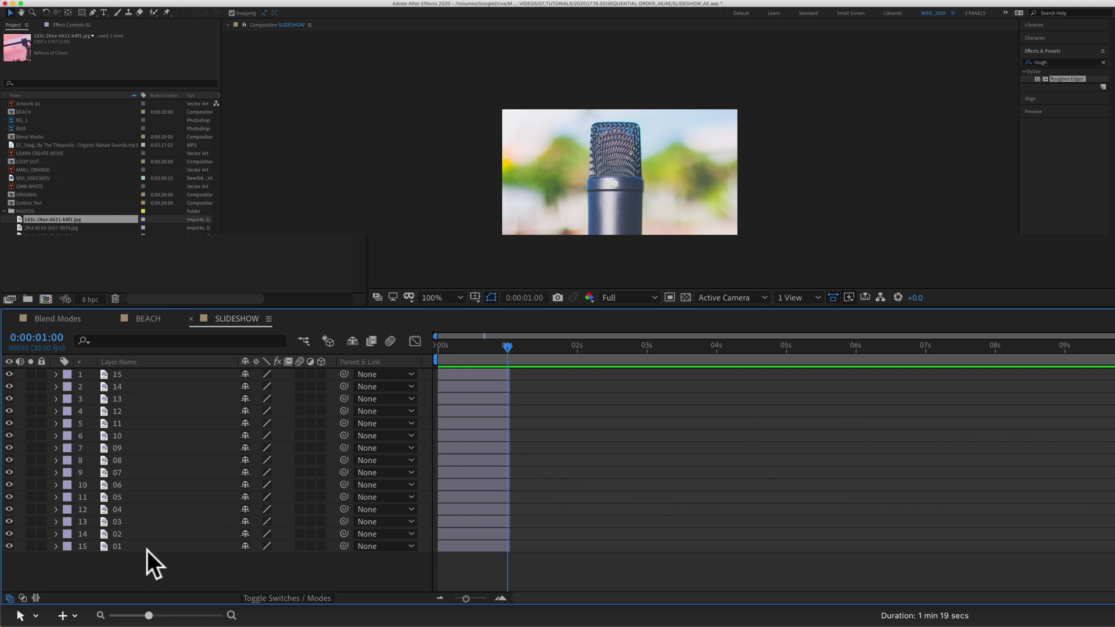
# Step: Sequence layers 01–15 end to end with Sequence Layers, Overlap left unchecked
pyautogui.click(144, 546)
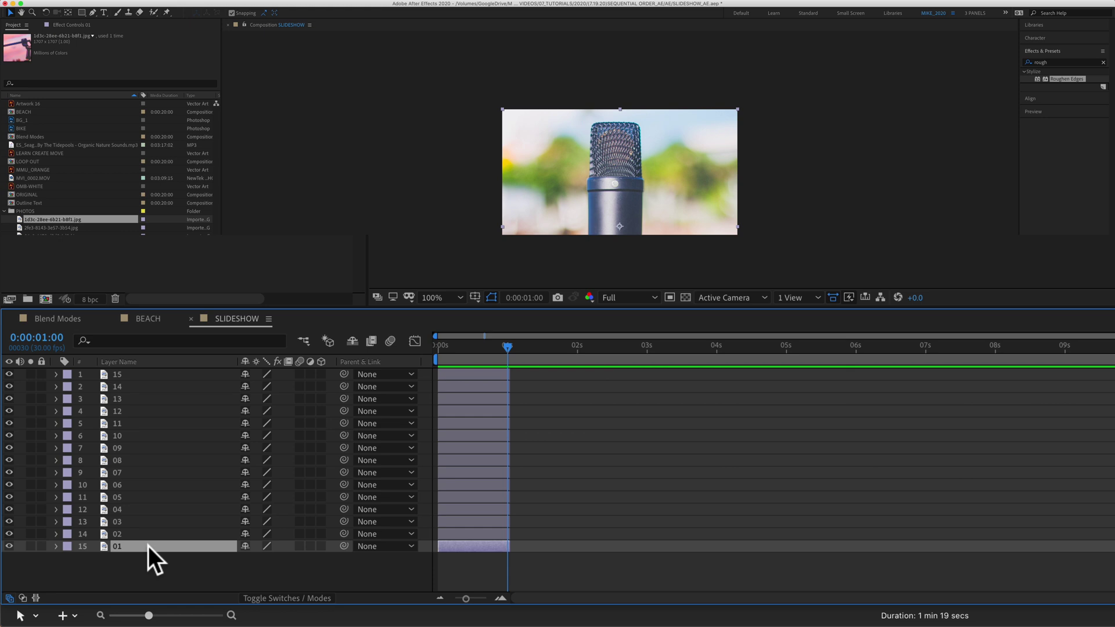
pyautogui.keyDown('shift'); pyautogui.click(141, 375); pyautogui.keyUp('shift')
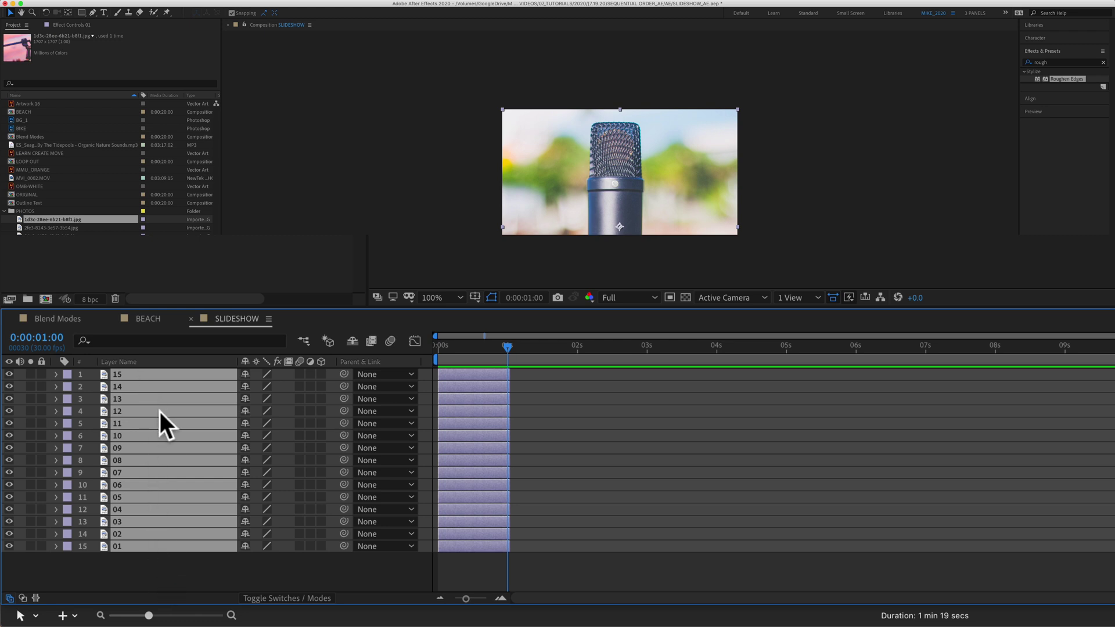
pyautogui.rightClick(468, 430)
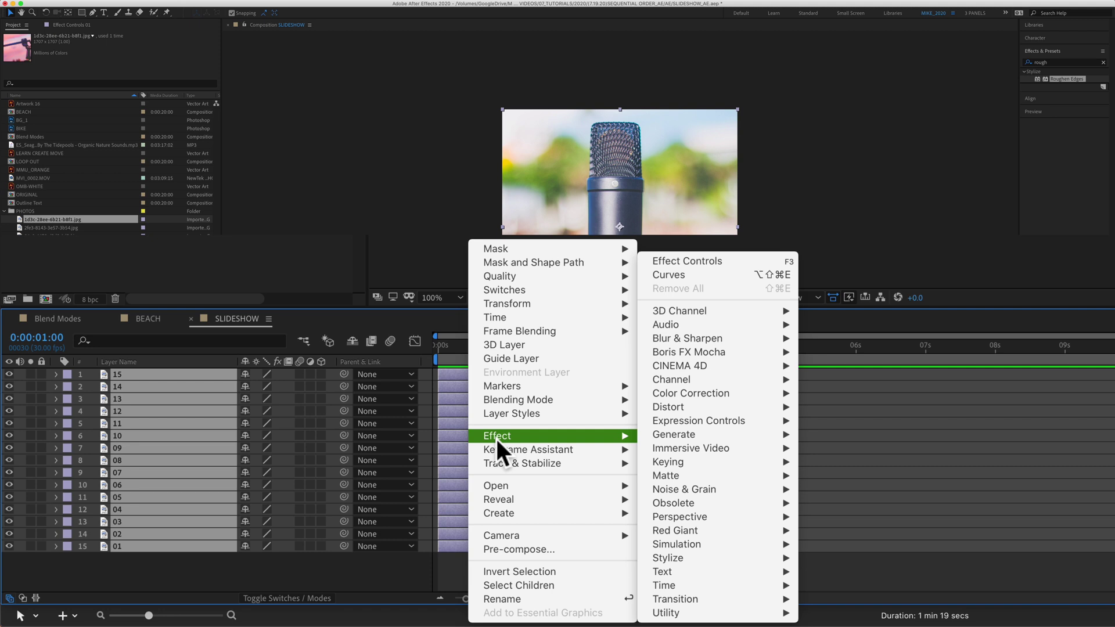
pyautogui.moveTo(503, 449)
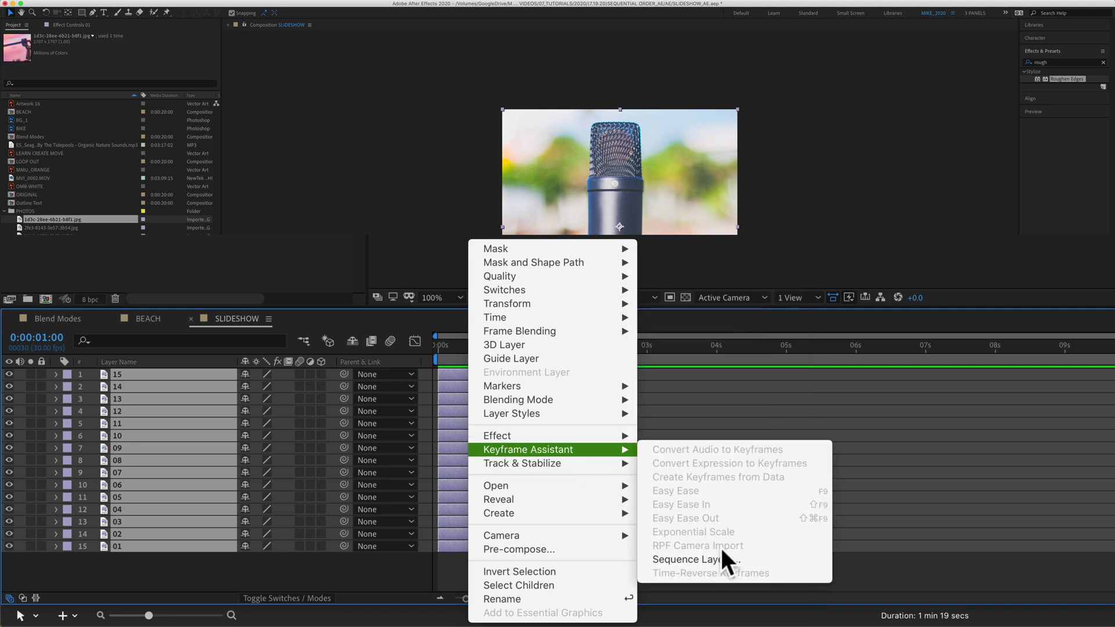
pyautogui.click(757, 561)
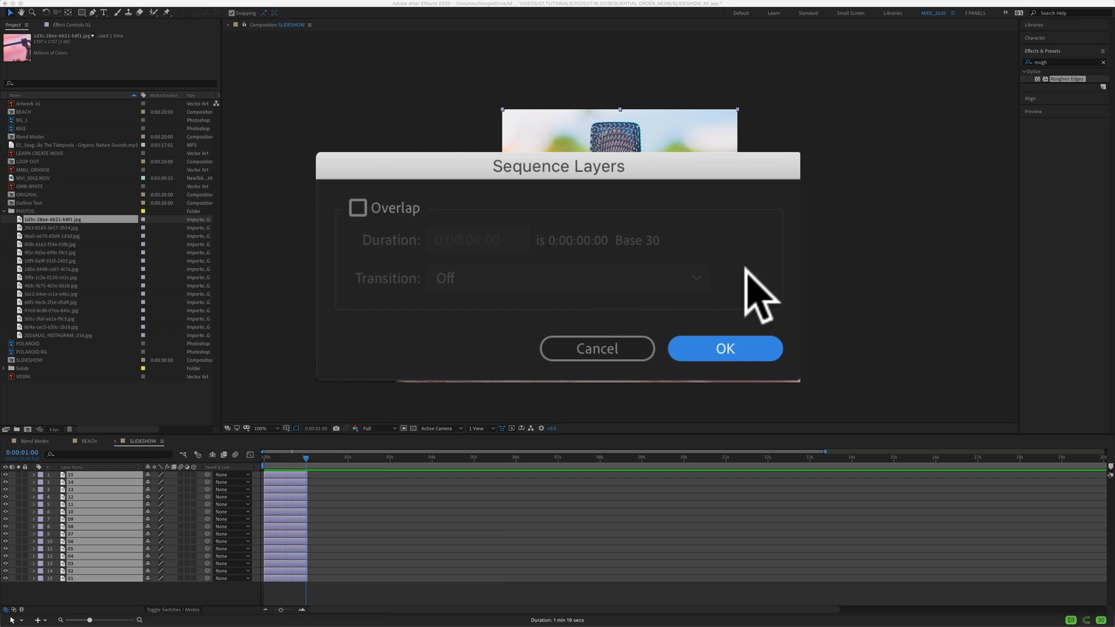
pyautogui.click(747, 349)
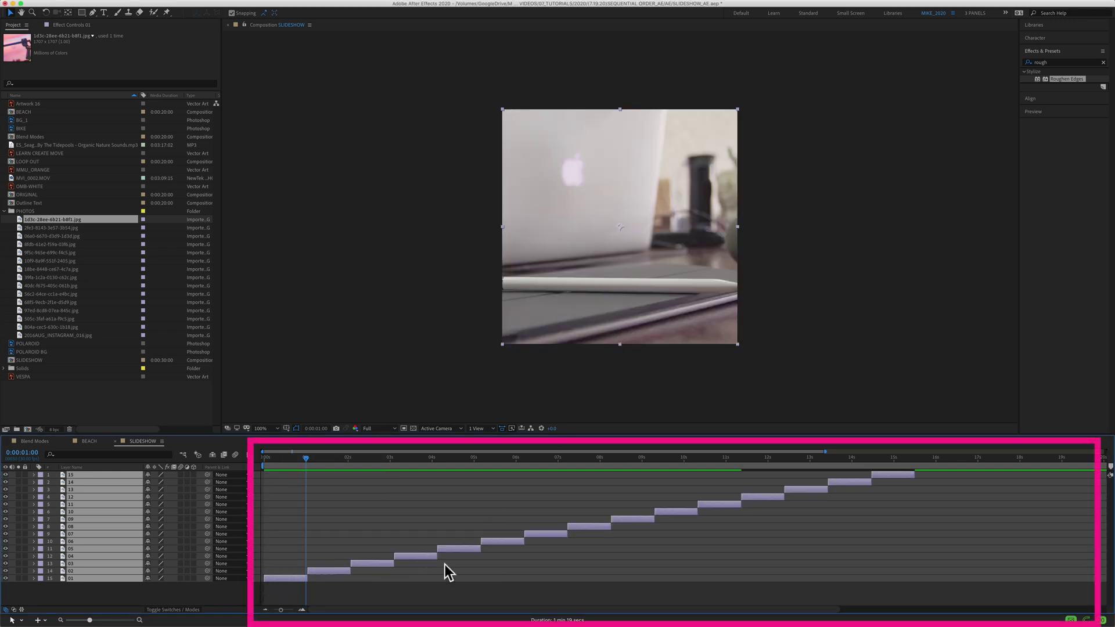
pyautogui.press('super+z')
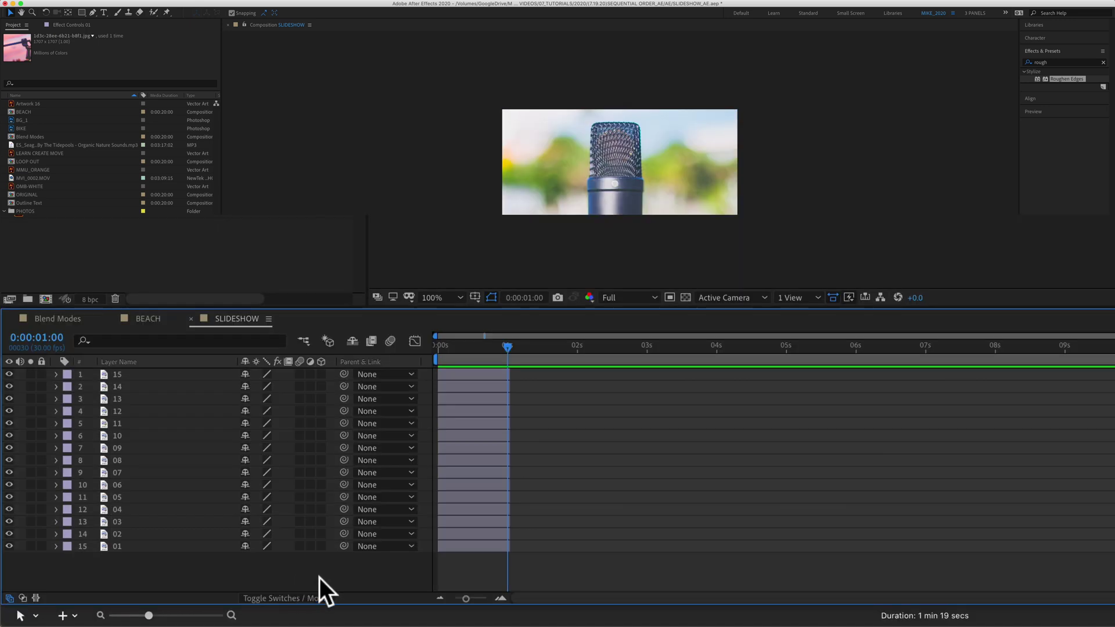
pyautogui.click(144, 373)
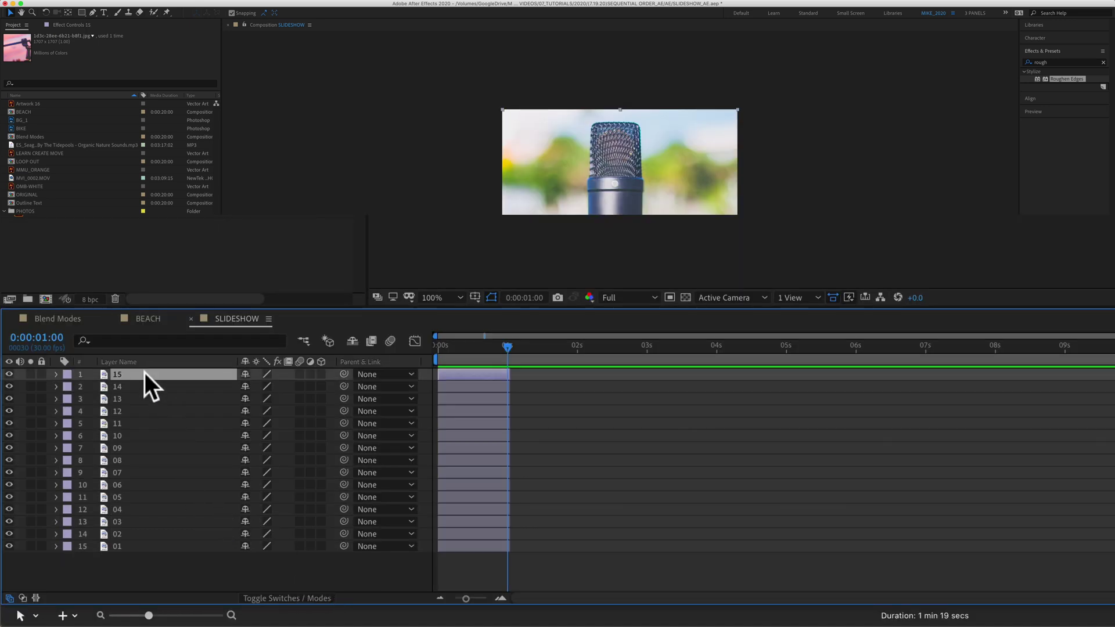
pyautogui.keyDown('shift'); pyautogui.click(141, 546); pyautogui.keyUp('shift')
pyautogui.rightClick(466, 468)
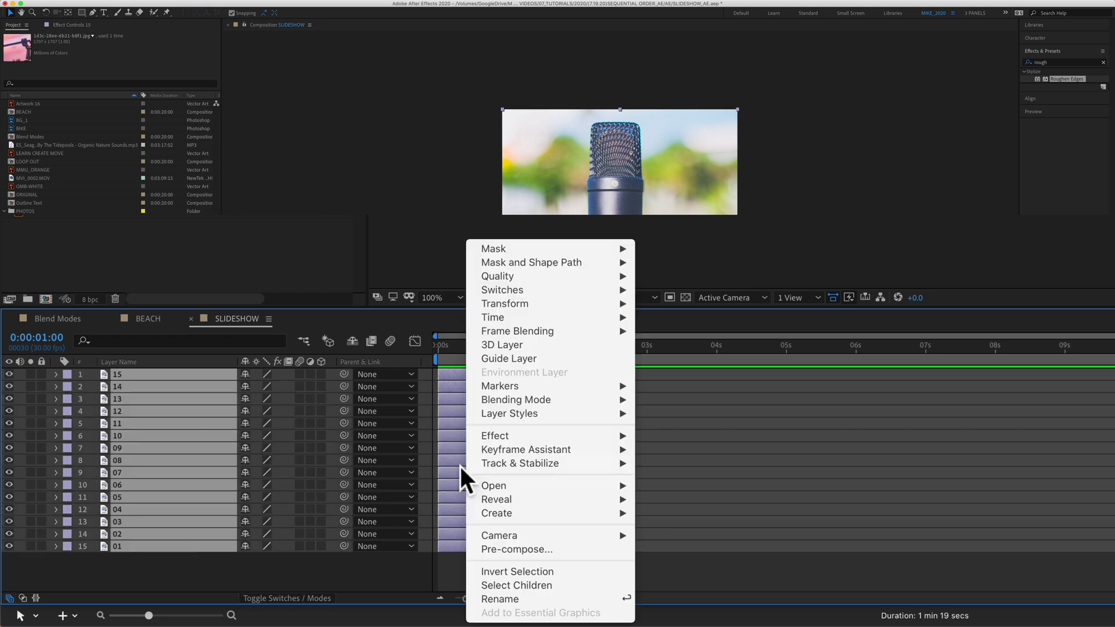
pyautogui.moveTo(503, 446)
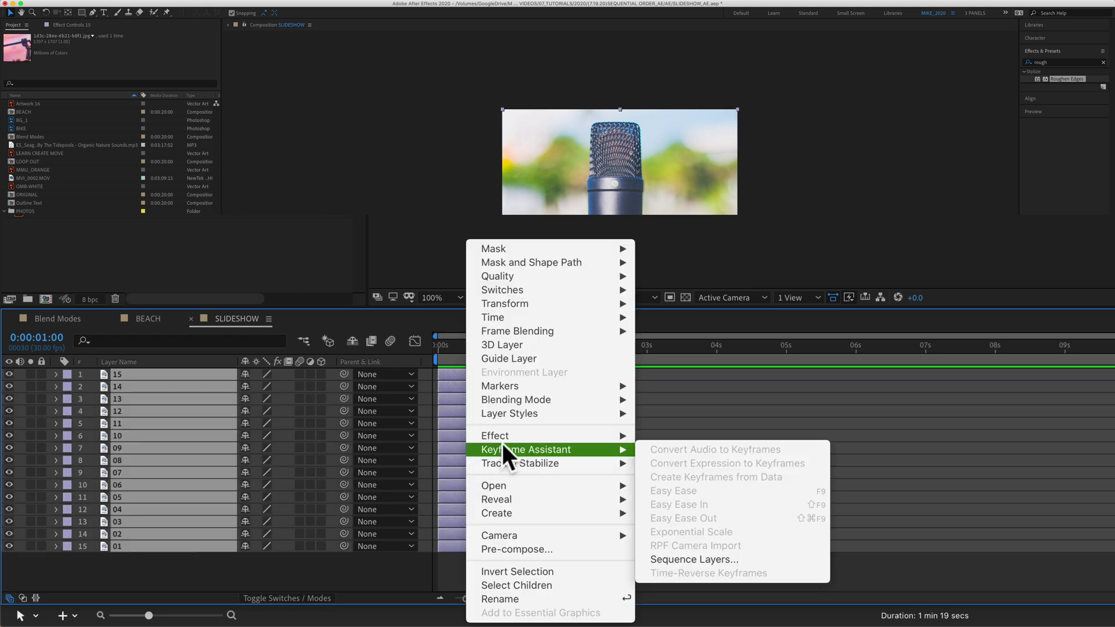
pyautogui.click(736, 557)
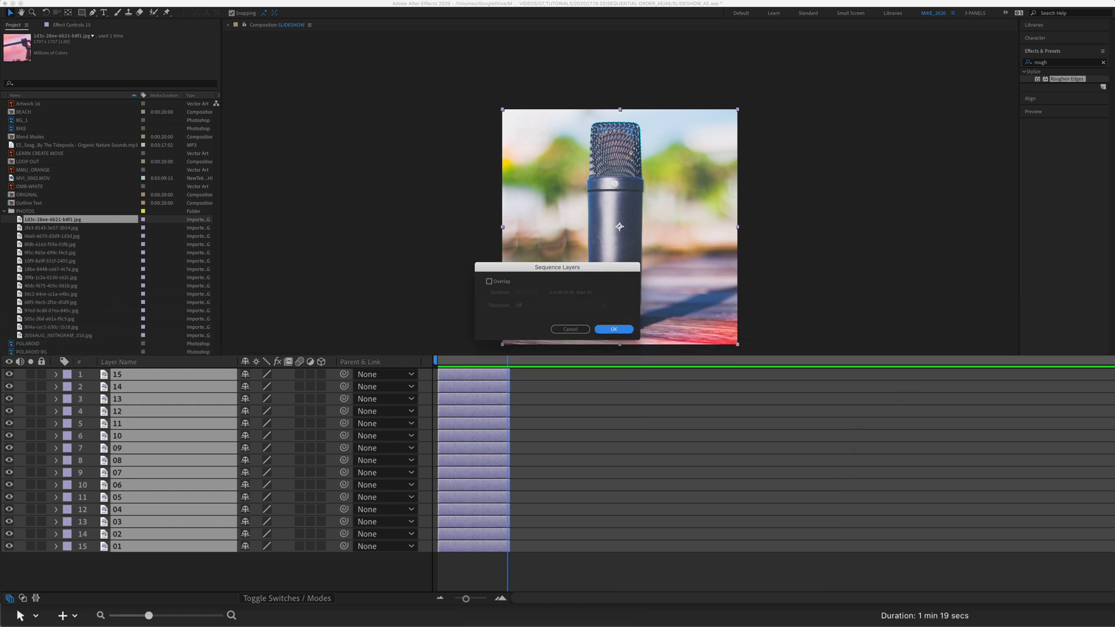
pyautogui.click(612, 329)
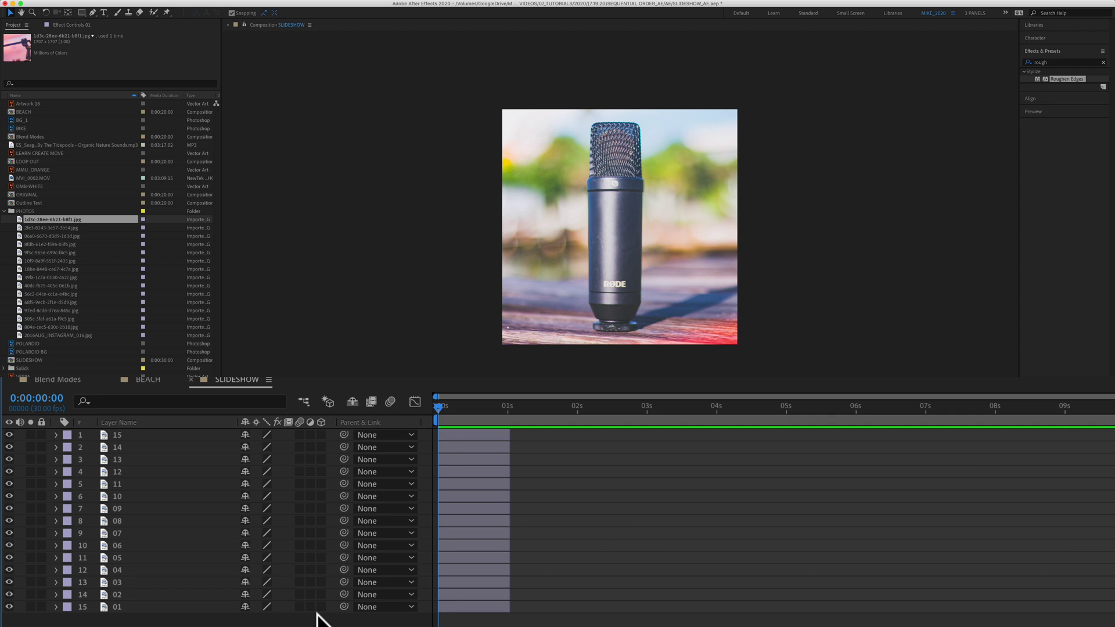
# Step: Extend the out points of all fifteen photo layers to 2 seconds
pyautogui.click(174, 608)
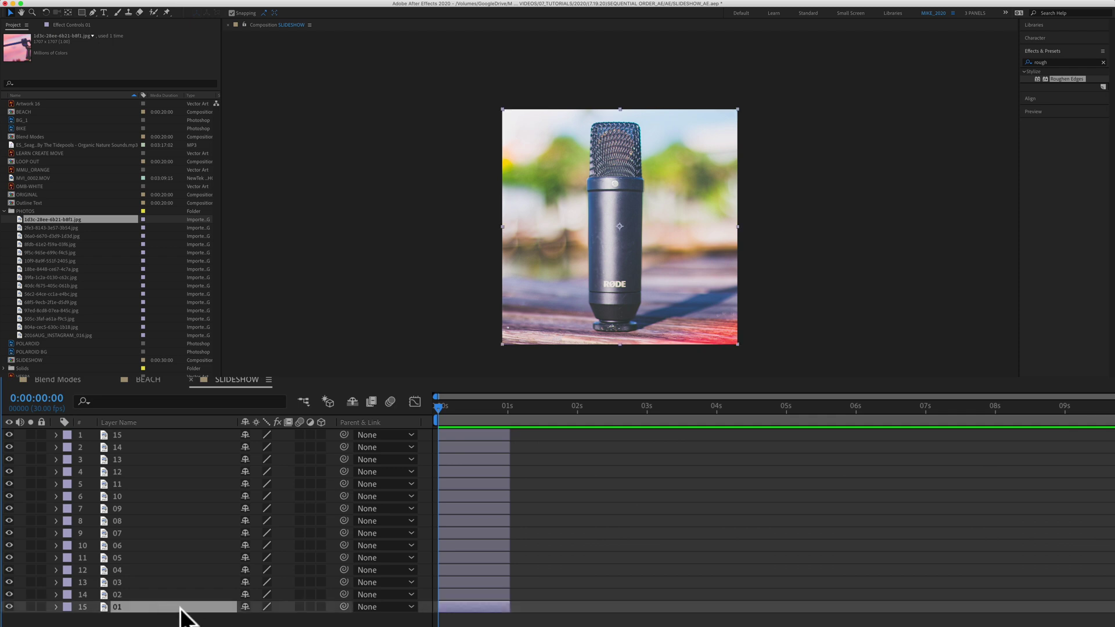
pyautogui.keyDown('shift'); pyautogui.click(179, 435); pyautogui.keyUp('shift')
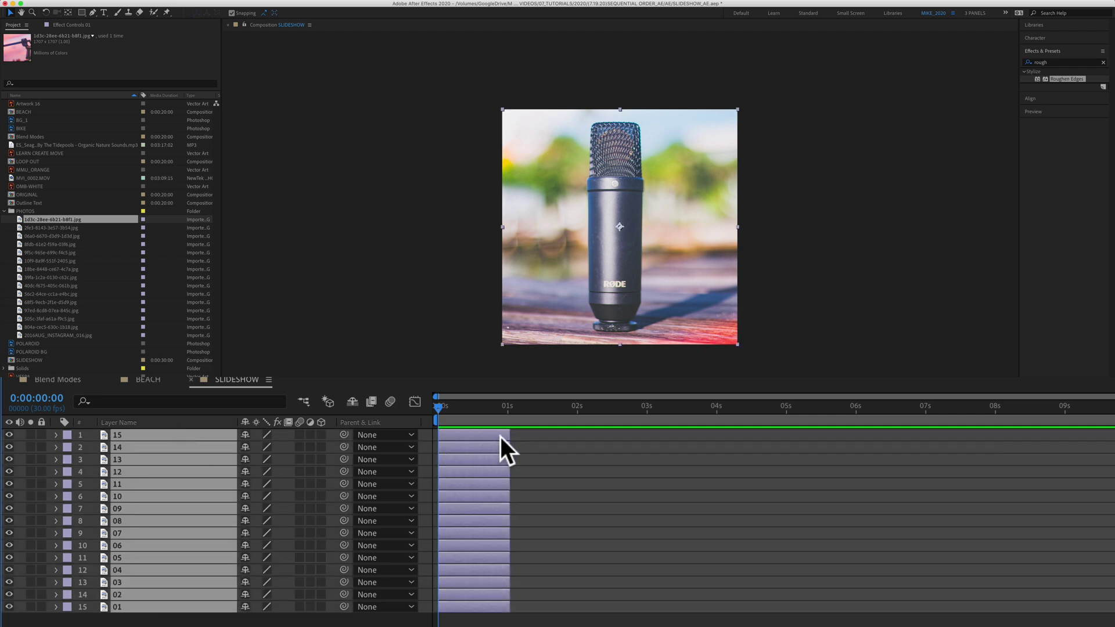
pyautogui.moveTo(511, 433); pyautogui.dragTo(578, 434)
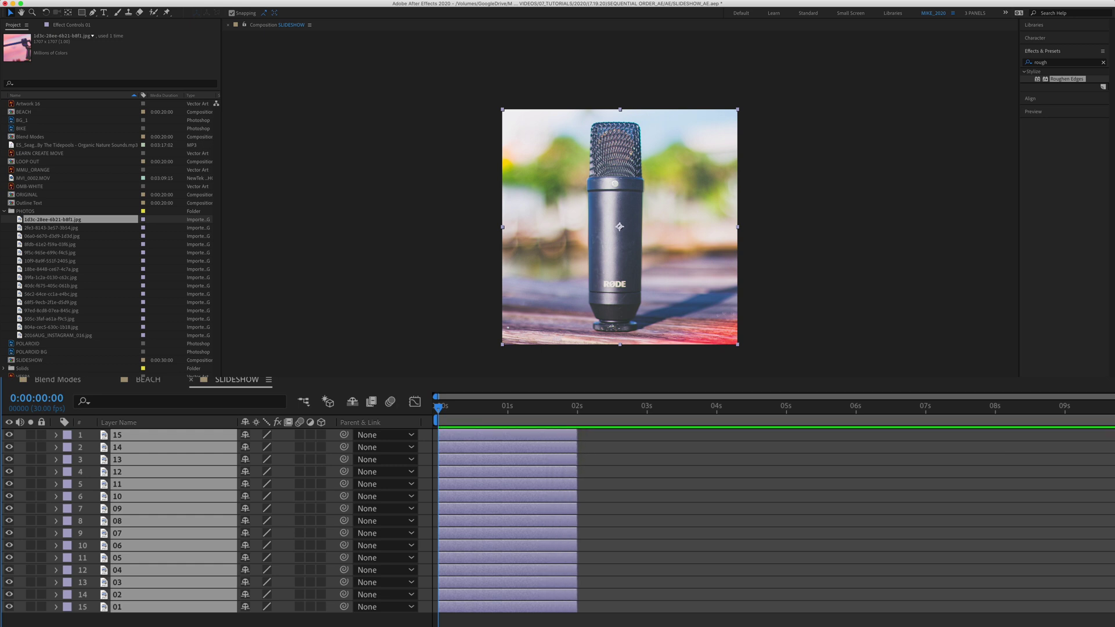
# Step: Check the SLIDESHOW duration in Composition Settings (Cmd+K) without changing it
pyautogui.press('super+k')
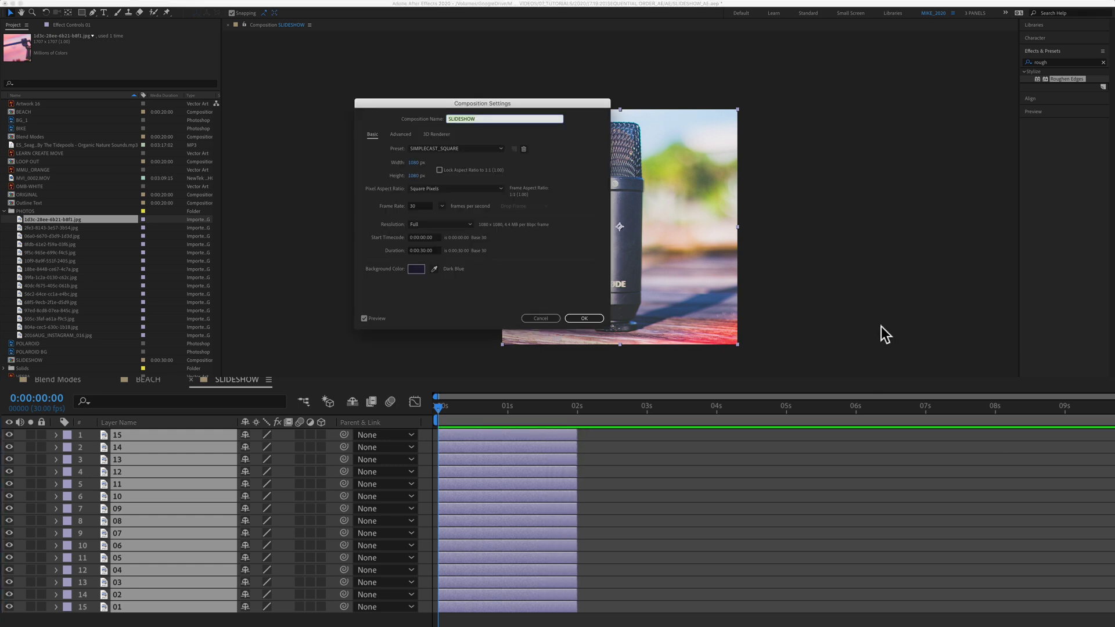
pyautogui.click(424, 250)
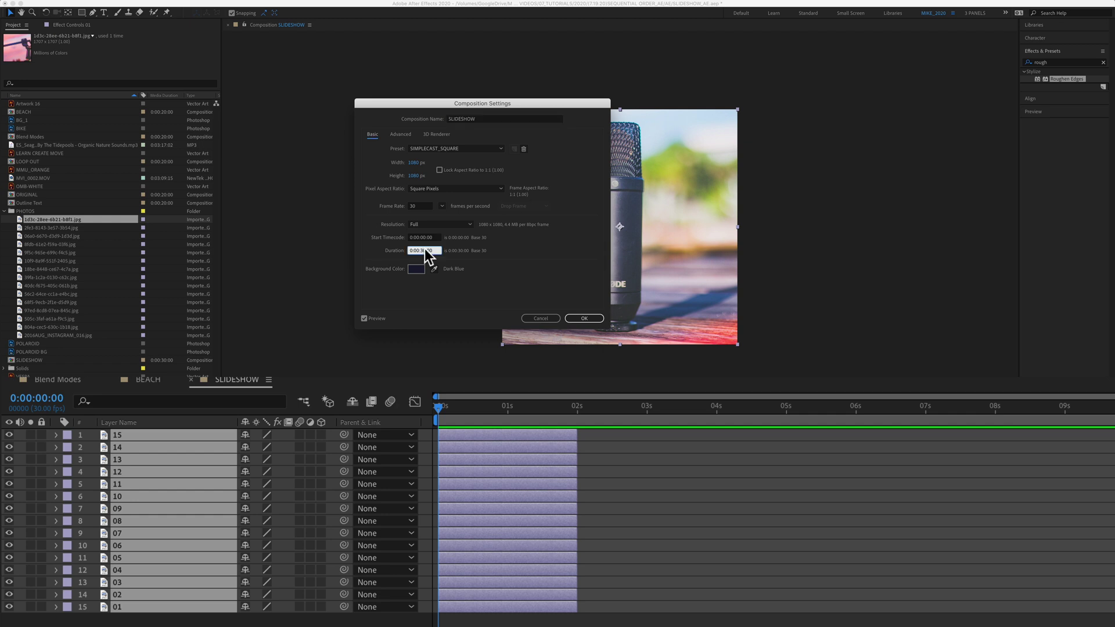
pyautogui.press('Return')
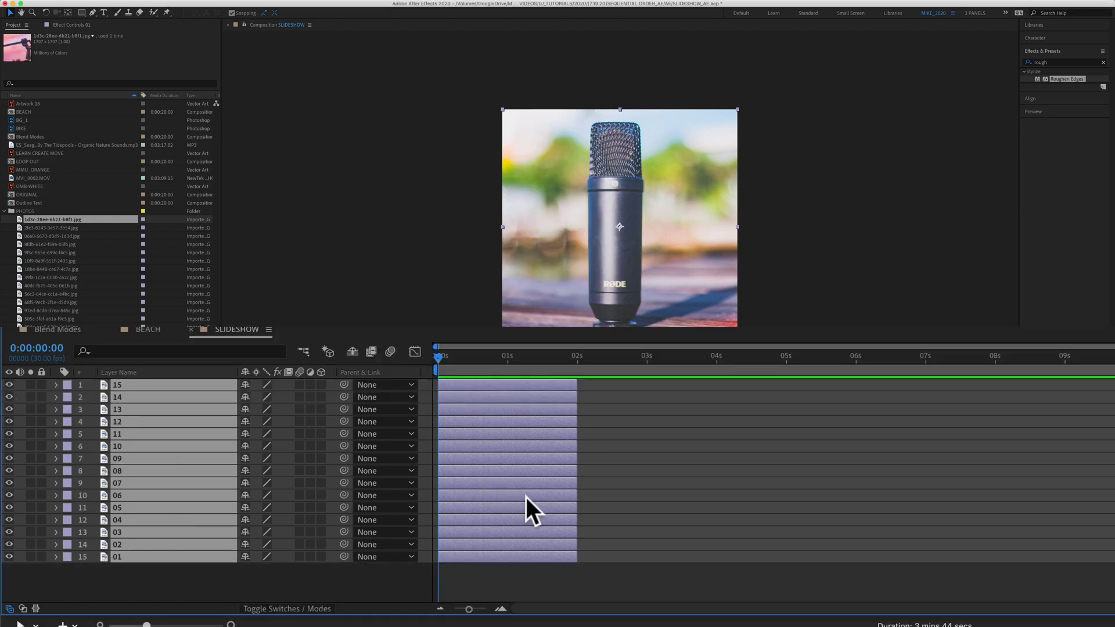
# Step: Sequence the layers with a 0:00:00:15 overlap and Dissolve Front Layer transition, then preview
pyautogui.rightClick(510, 447)
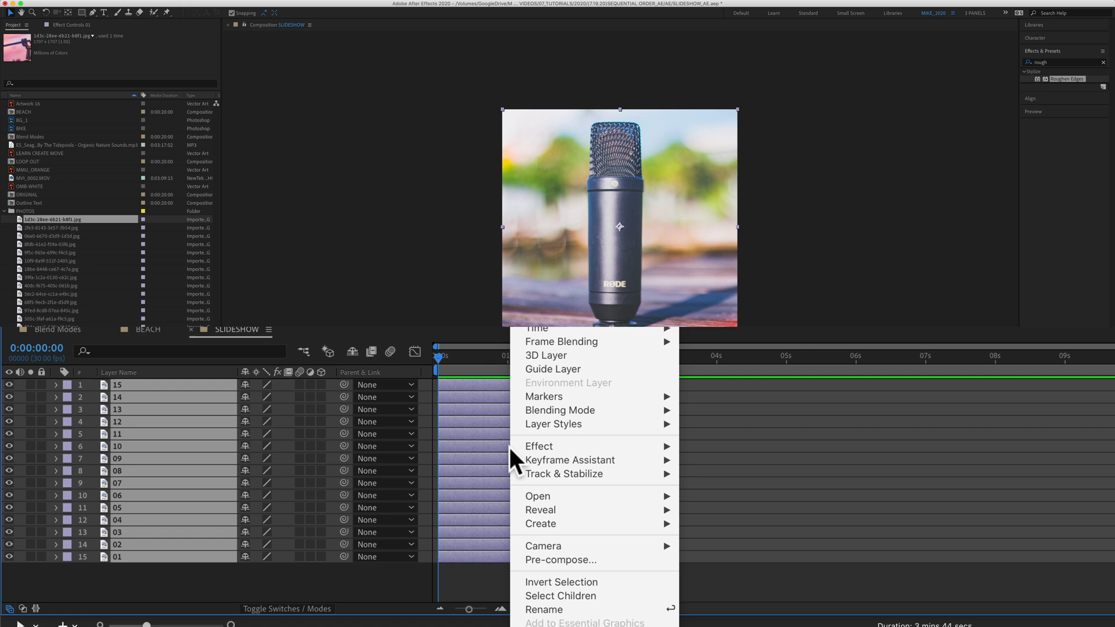
pyautogui.moveTo(538, 460)
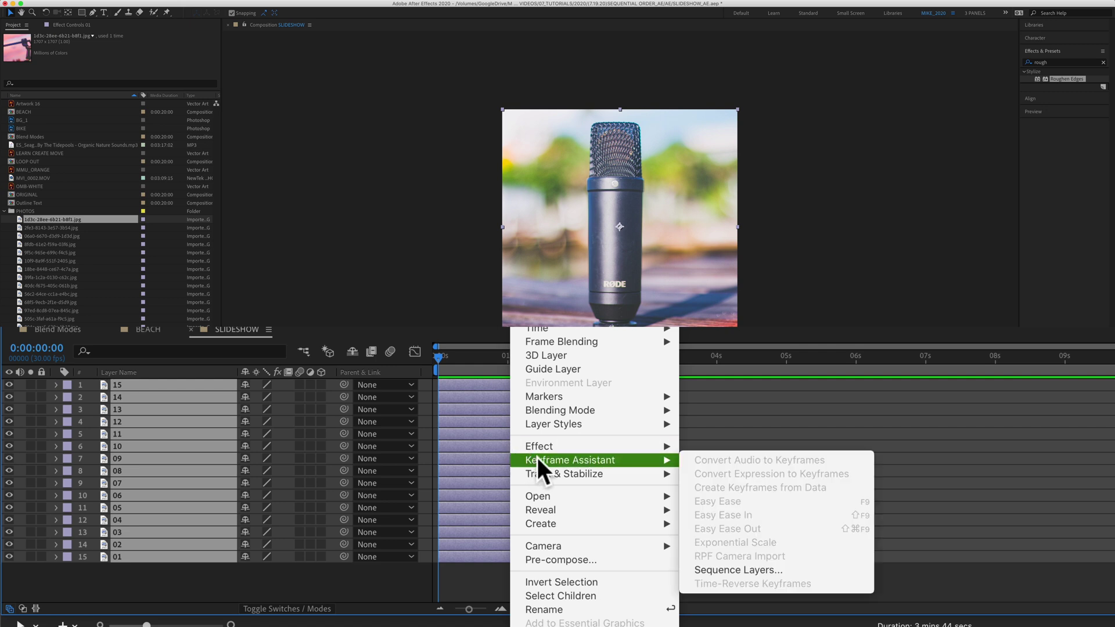
pyautogui.click(720, 569)
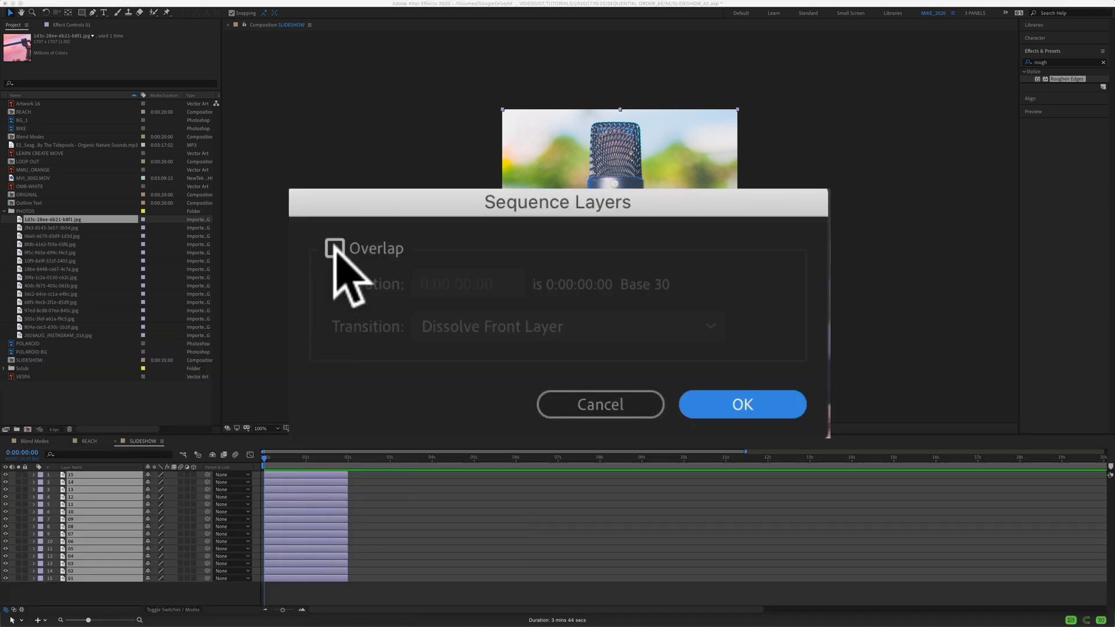
pyautogui.click(335, 249)
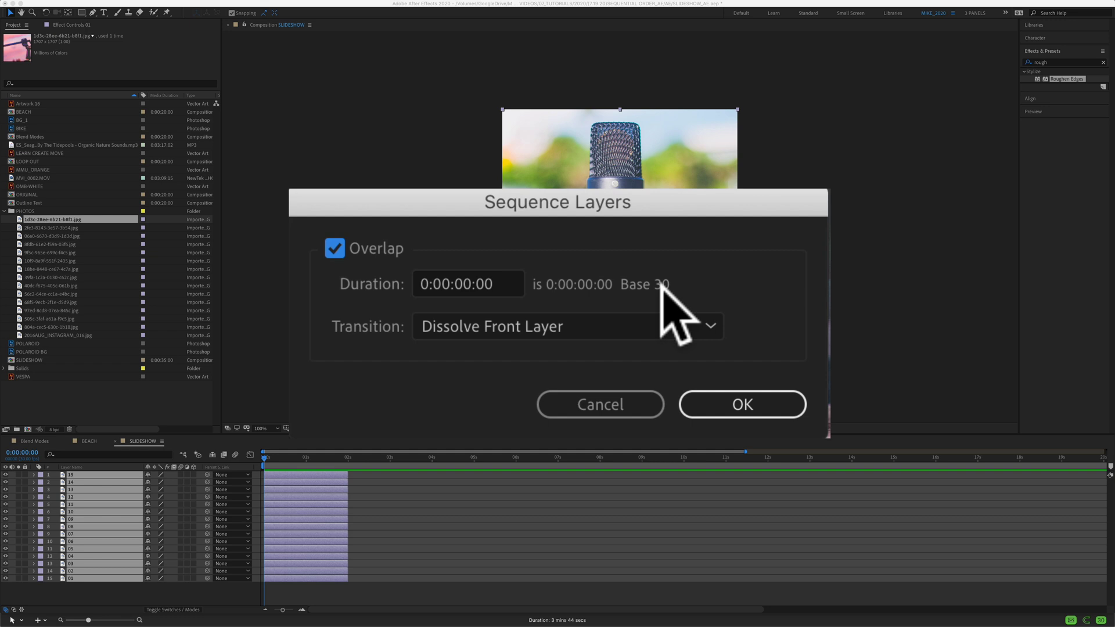
pyautogui.click(512, 284)
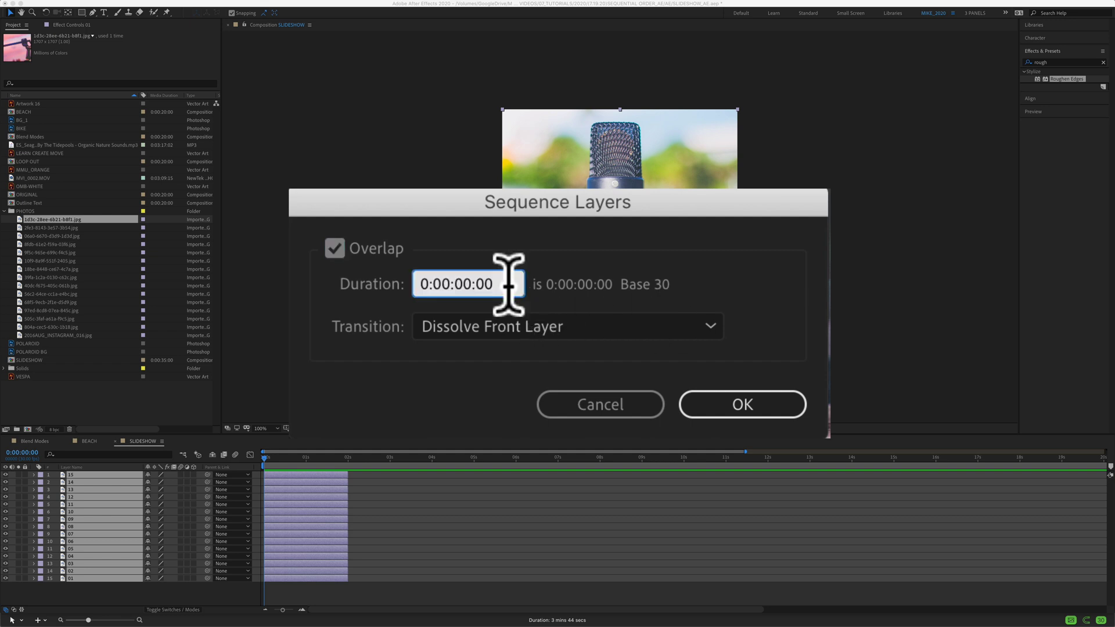
pyautogui.press('BackSpace')
pyautogui.press('BackSpace')
pyautogui.write('15')
pyautogui.click(465, 320)
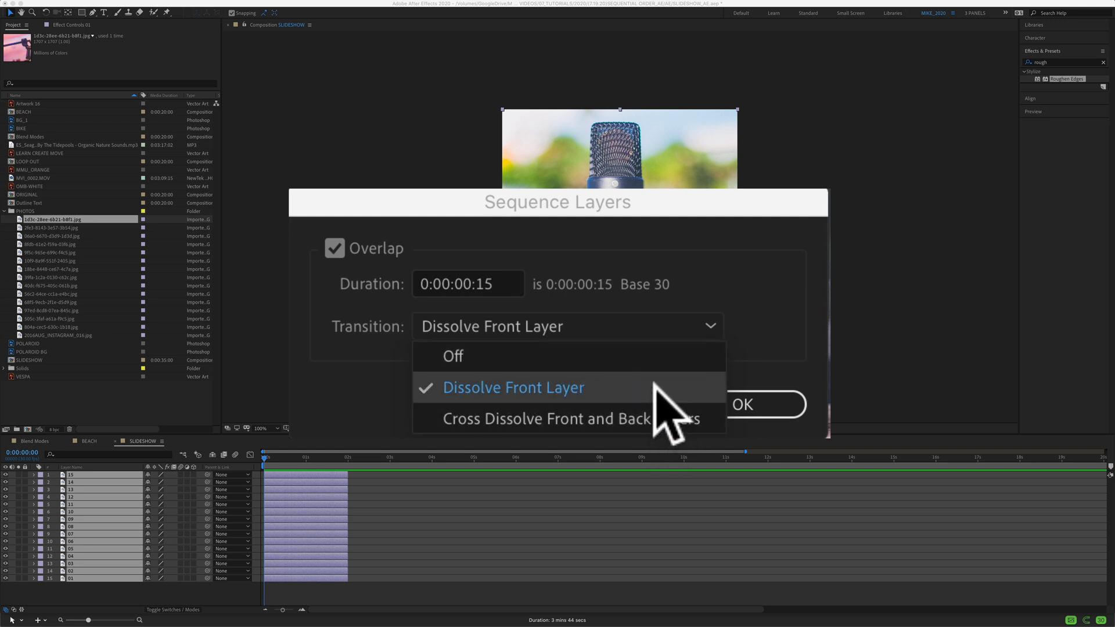
pyautogui.click(654, 383)
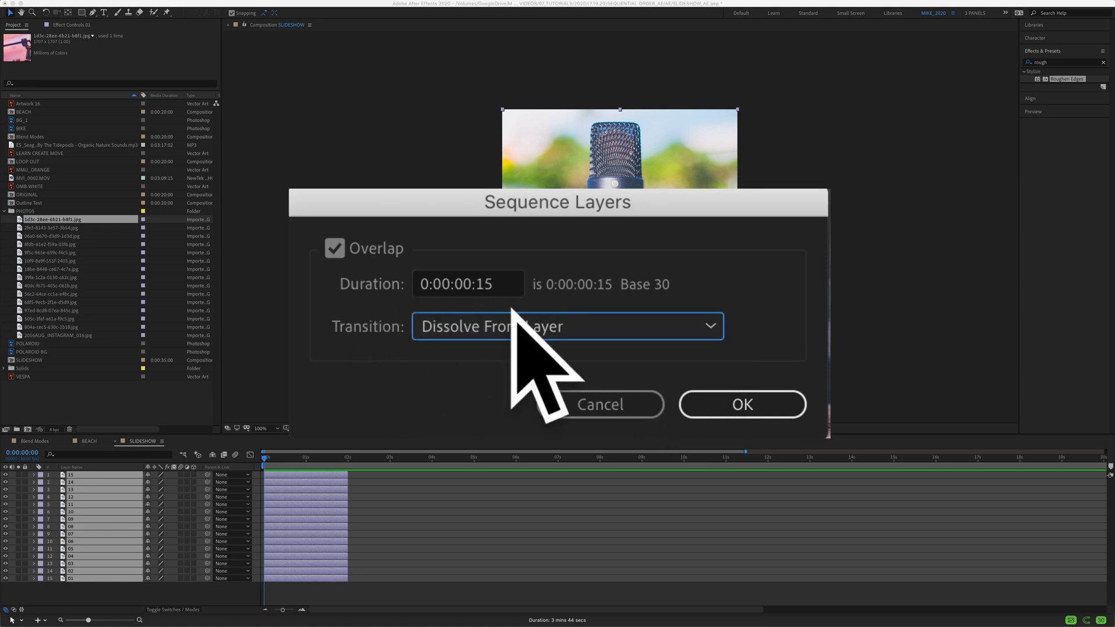
pyautogui.click(755, 405)
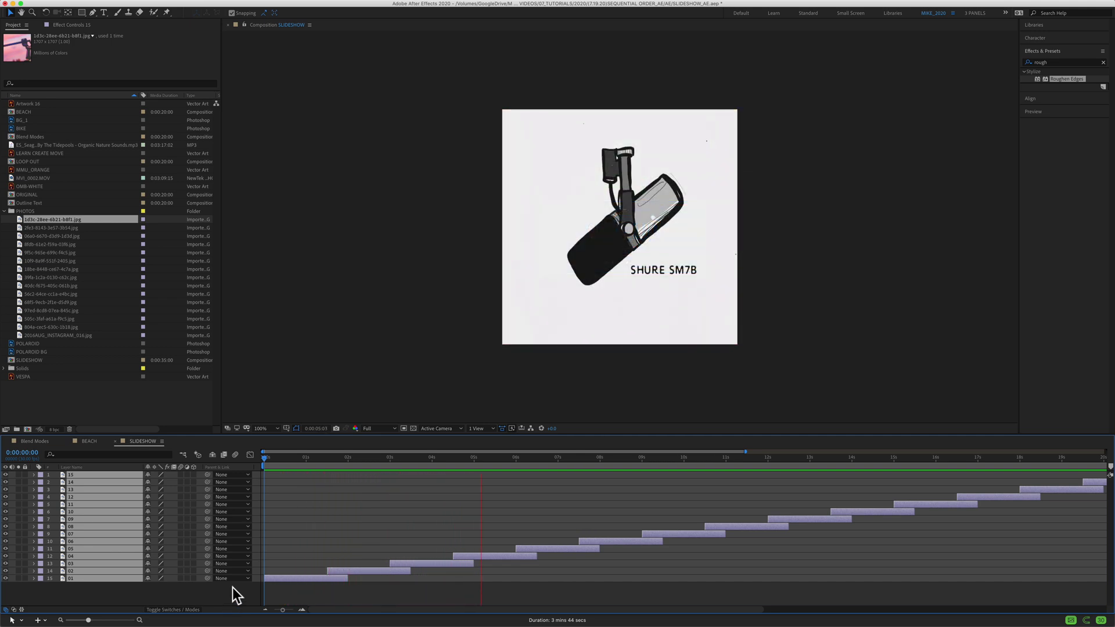
pyautogui.press('space')
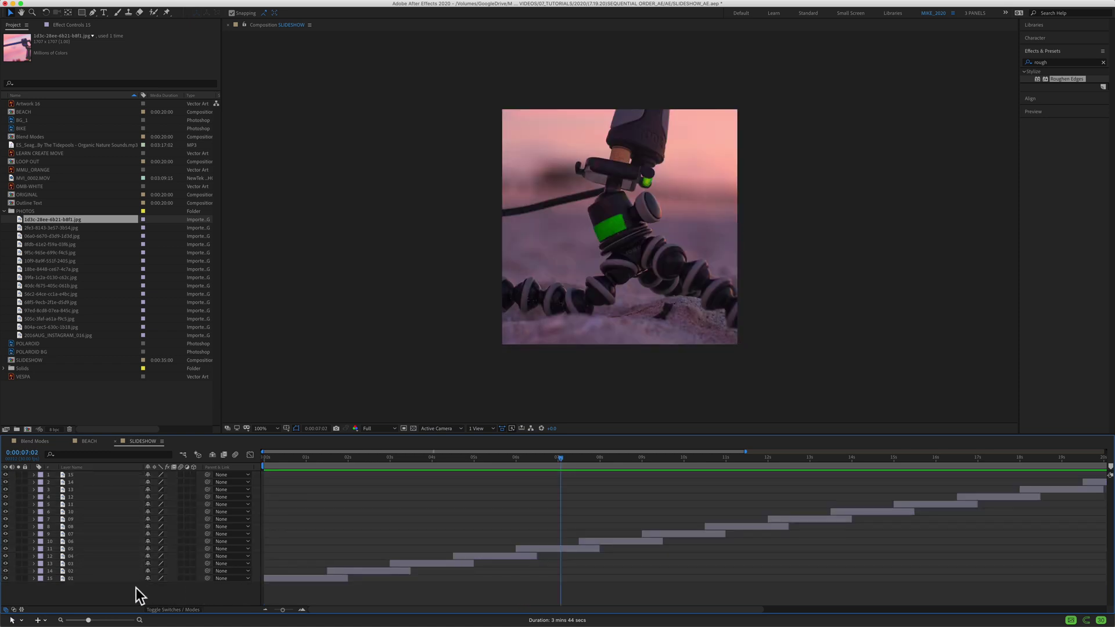
# Step: Undo the sequencing and reselect the layers starting from layer 15 down to 01
pyautogui.hotkey('ctrl', 'z')
pyautogui.press('Home')
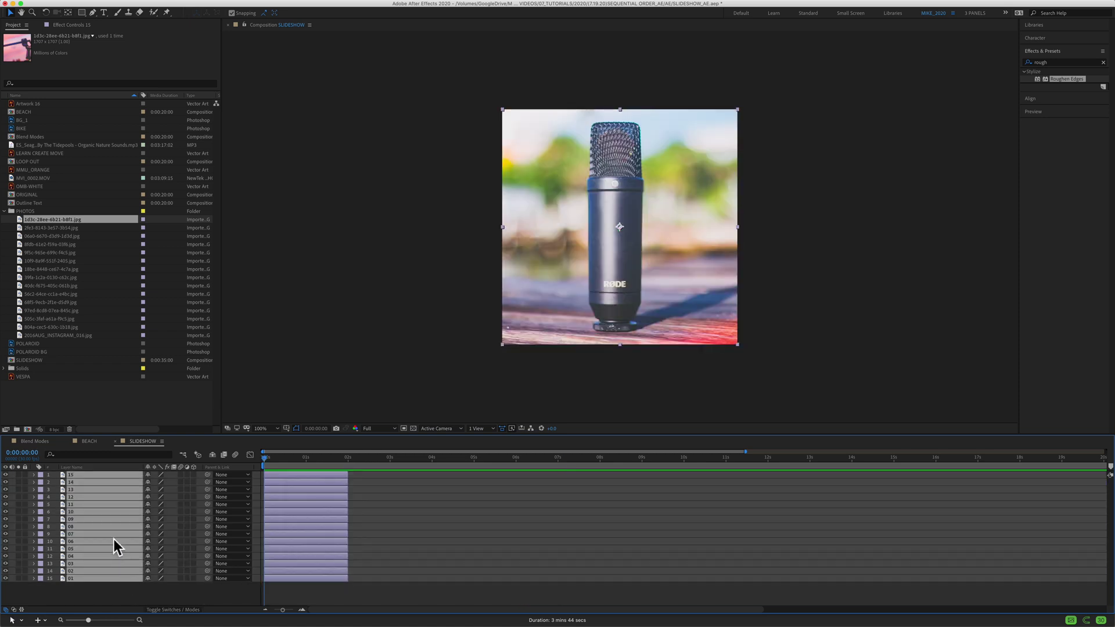
pyautogui.click(73, 590)
pyautogui.click(82, 475)
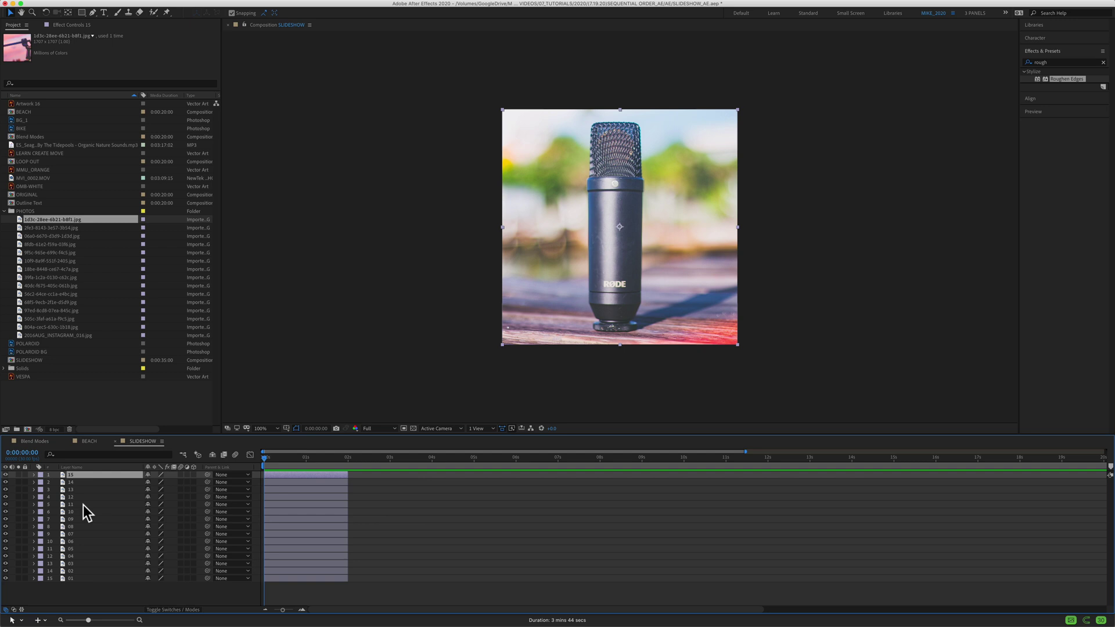
pyautogui.keyDown('shift'); pyautogui.click(83, 578); pyautogui.keyUp('shift')
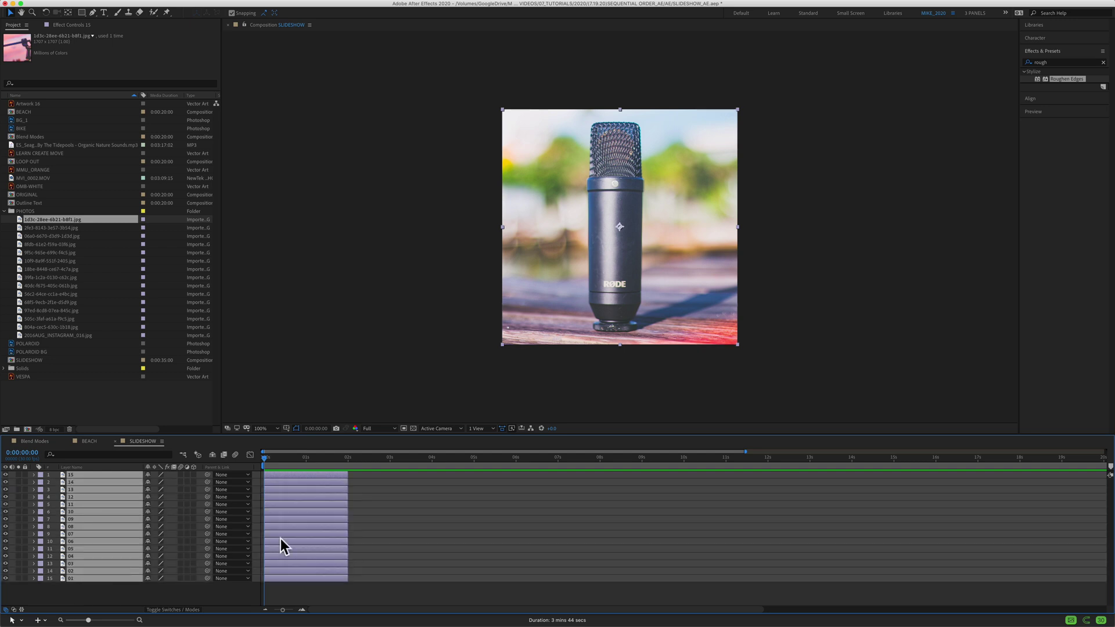
# Step: Re-run Sequence Layers with the same 15-frame overlap and preview the reversed slideshow
pyautogui.rightClick(306, 534)
pyautogui.moveTo(334, 521)
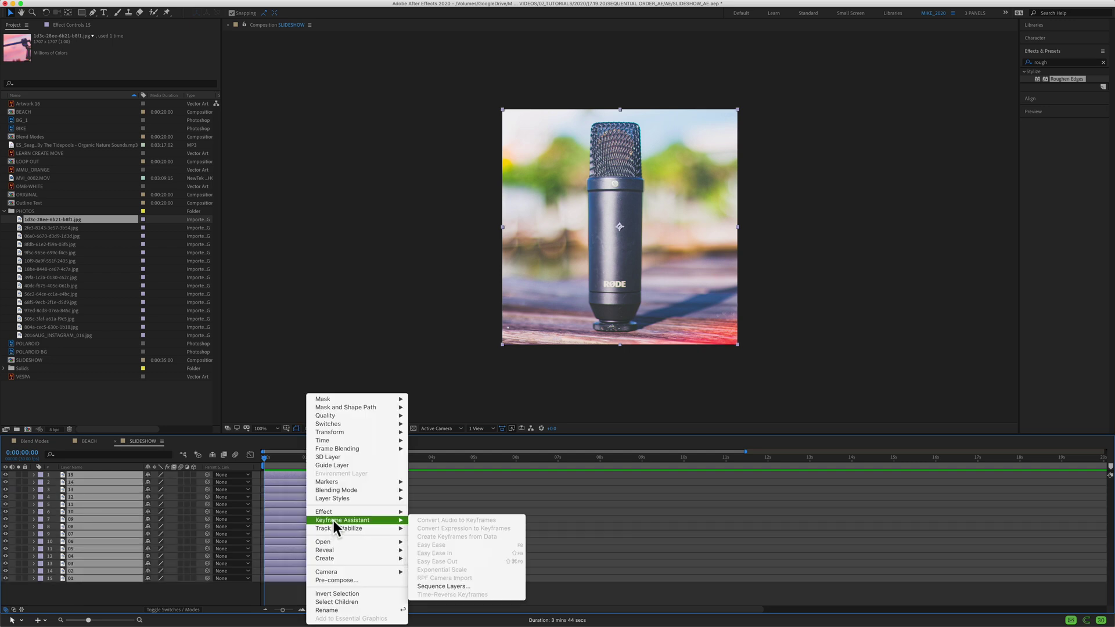
pyautogui.click(437, 585)
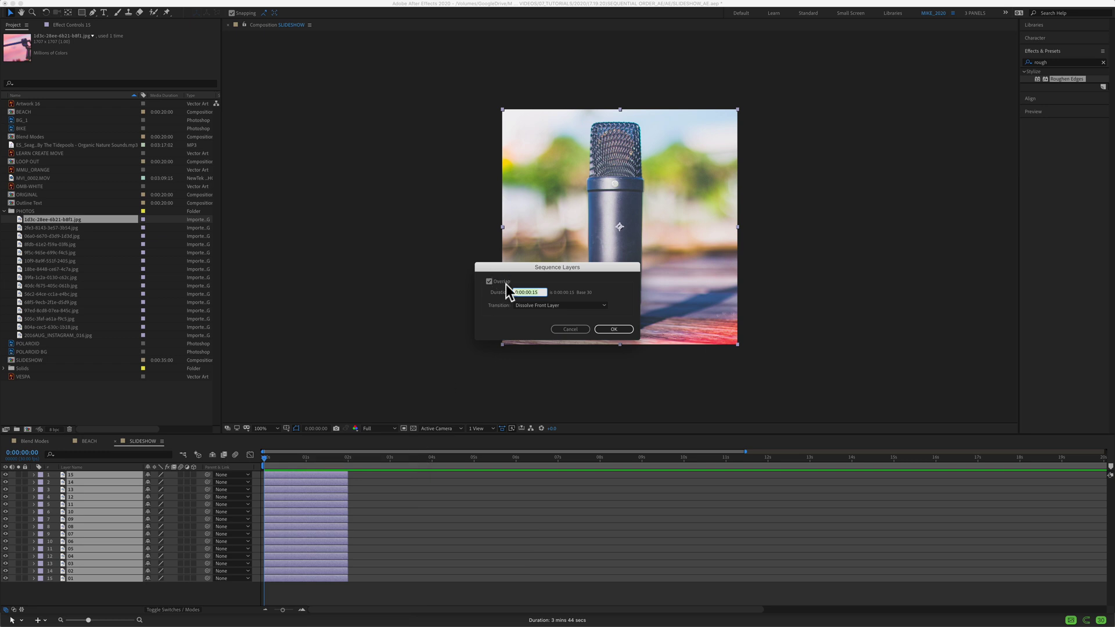
pyautogui.click(616, 329)
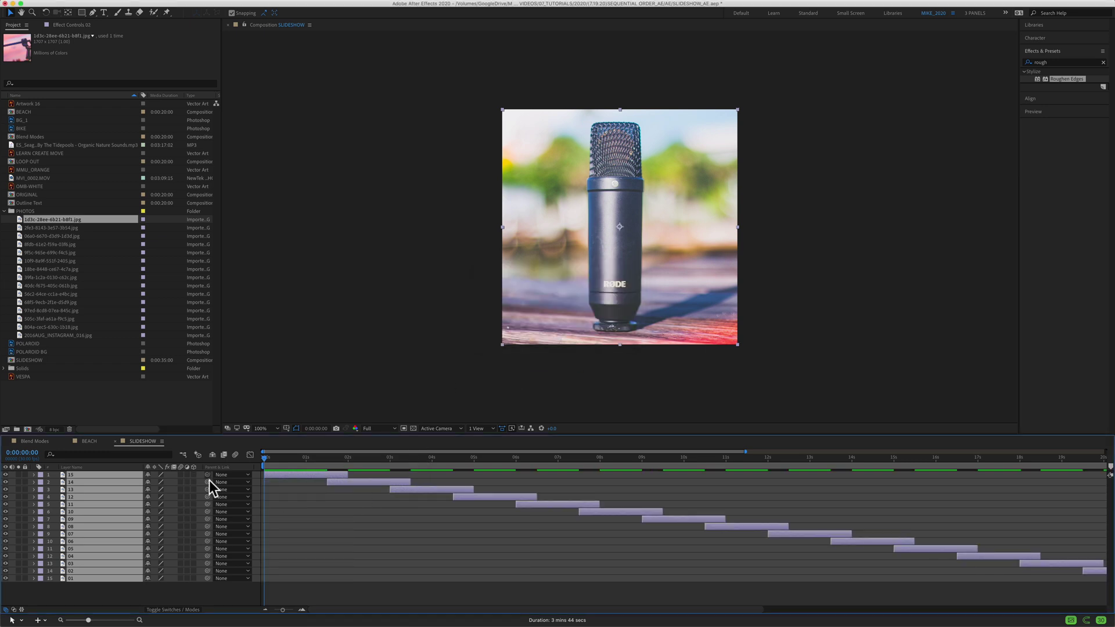
pyautogui.press('space')
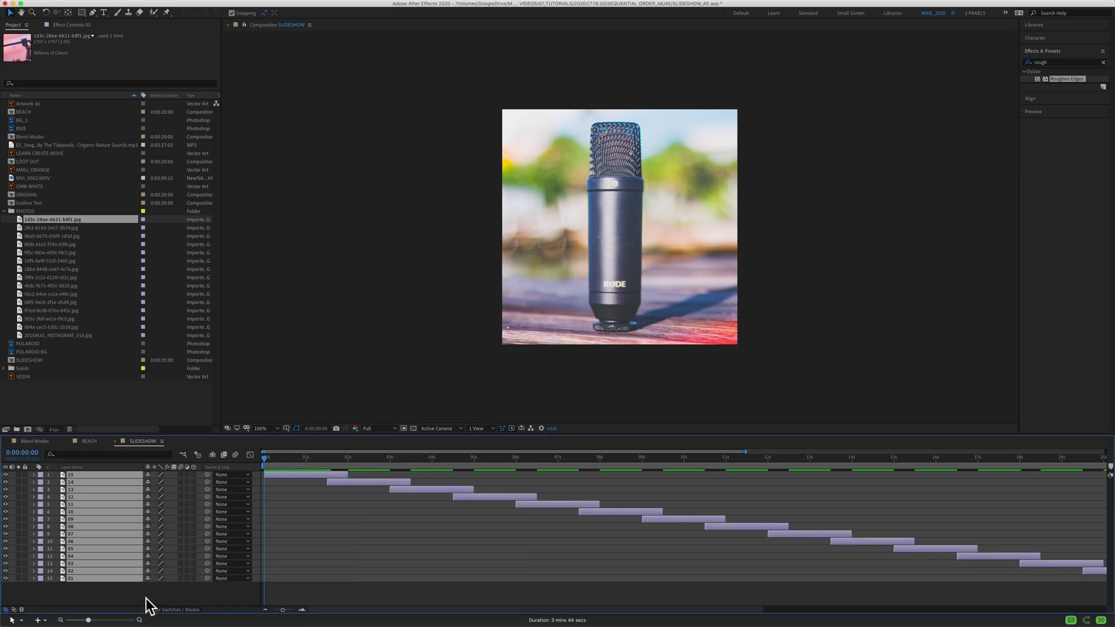